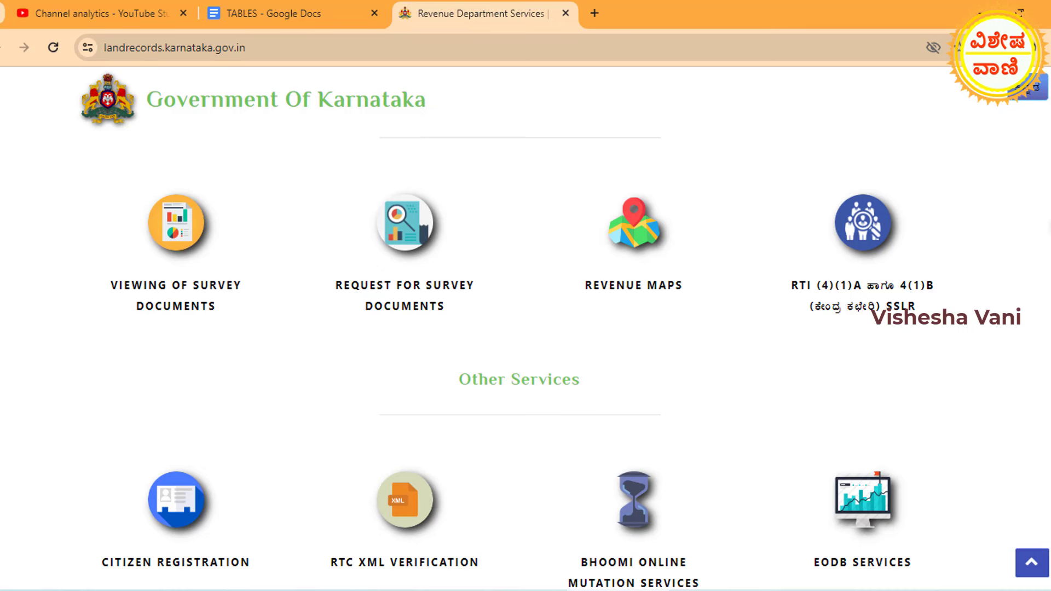
{"action": "scroll", "coordinate": [525, 361], "scroll_direction": "up", "scroll_amount": 15}
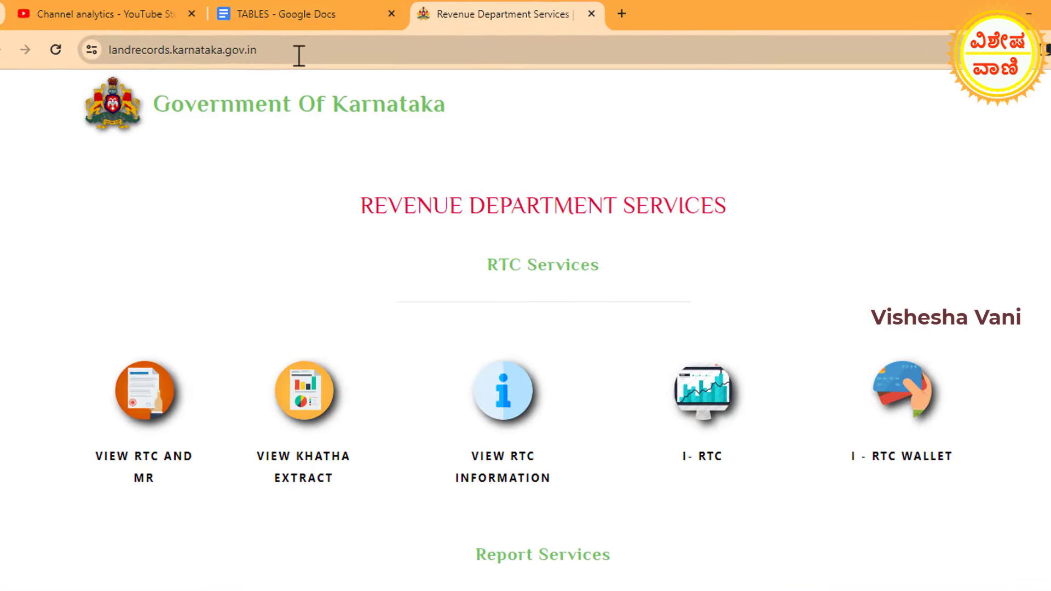
{"action": "left_click", "coordinate": [446, 78]}
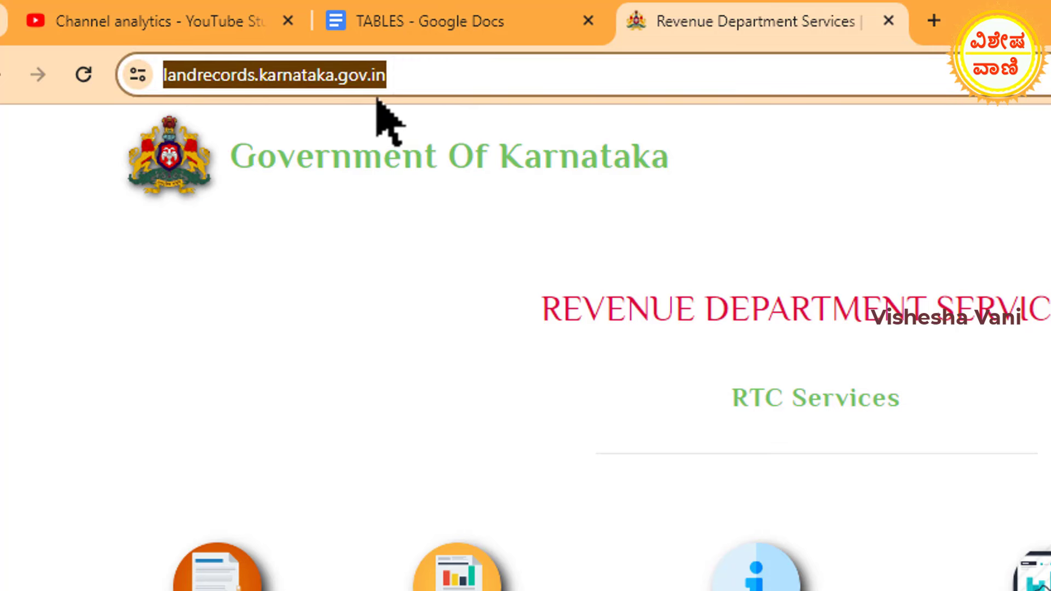
{"action": "left_click", "coordinate": [144, 223]}
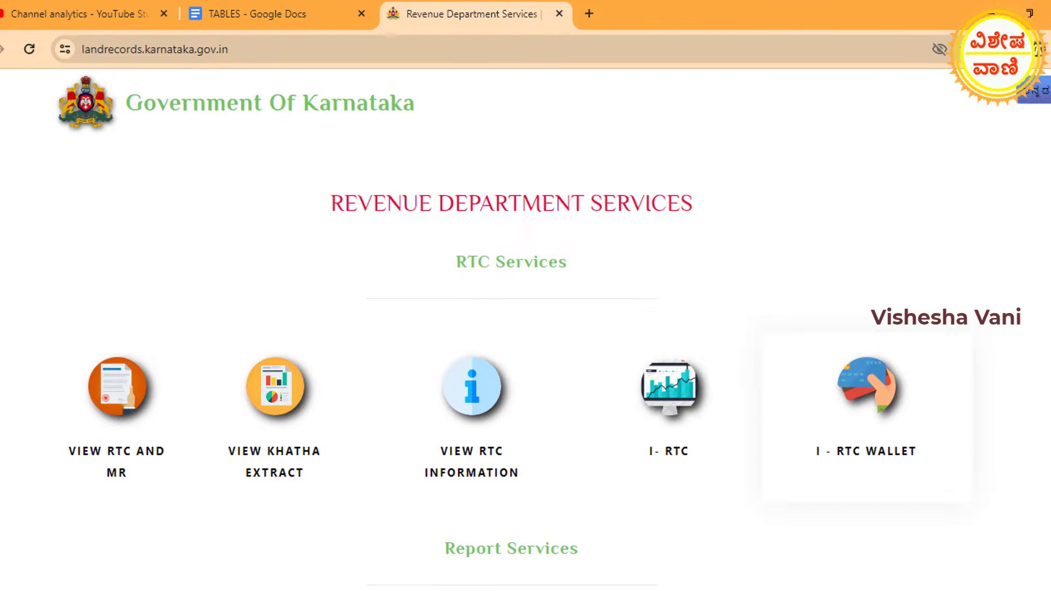
{"action": "scroll", "coordinate": [525, 328], "scroll_direction": "down", "scroll_amount": 4}
{"action": "left_click_drag", "start_coordinate": [1046, 186], "coordinate": [1047, 323]}
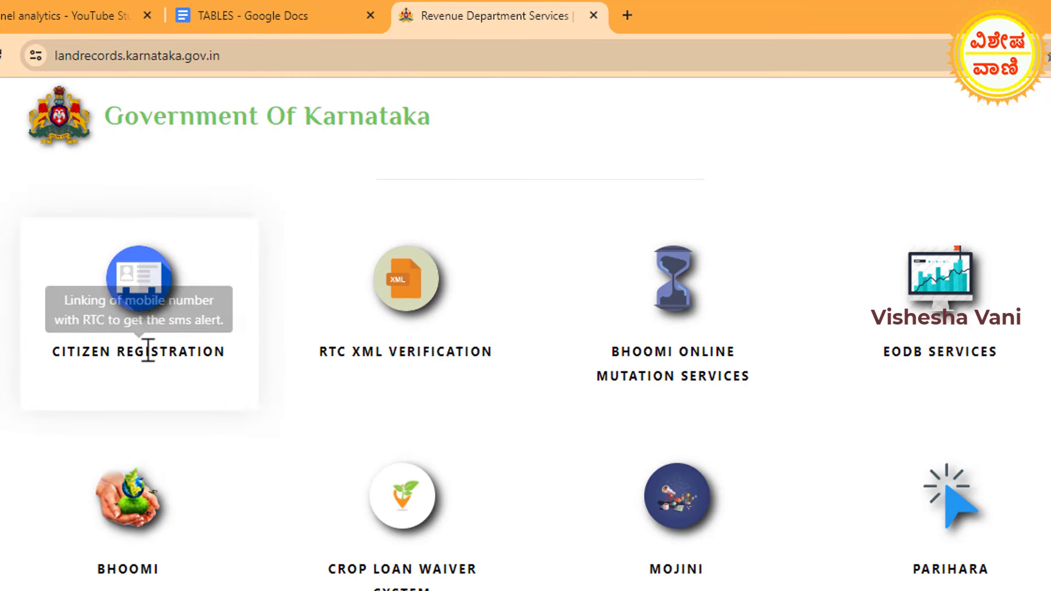
Open the Citizen Registration login page and place the cursor in the Mobile No field
{"action": "left_click", "coordinate": [143, 299]}
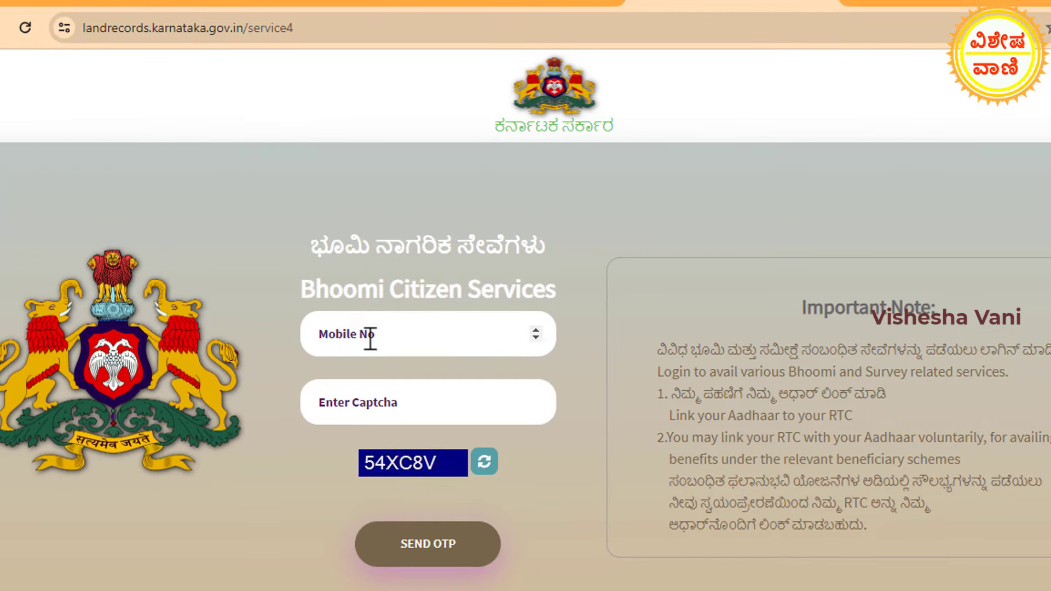
{"action": "left_click", "coordinate": [423, 342]}
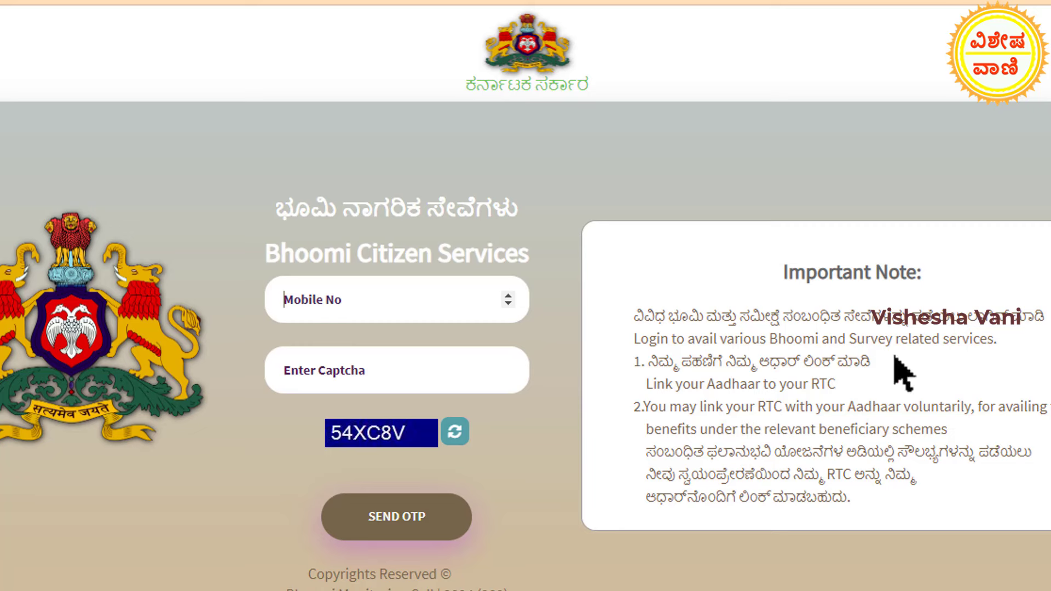
Enter the mobile number and the captcha, and request a login OTP
{"action": "left_click_drag", "start_coordinate": [780, 272], "coordinate": [946, 287]}
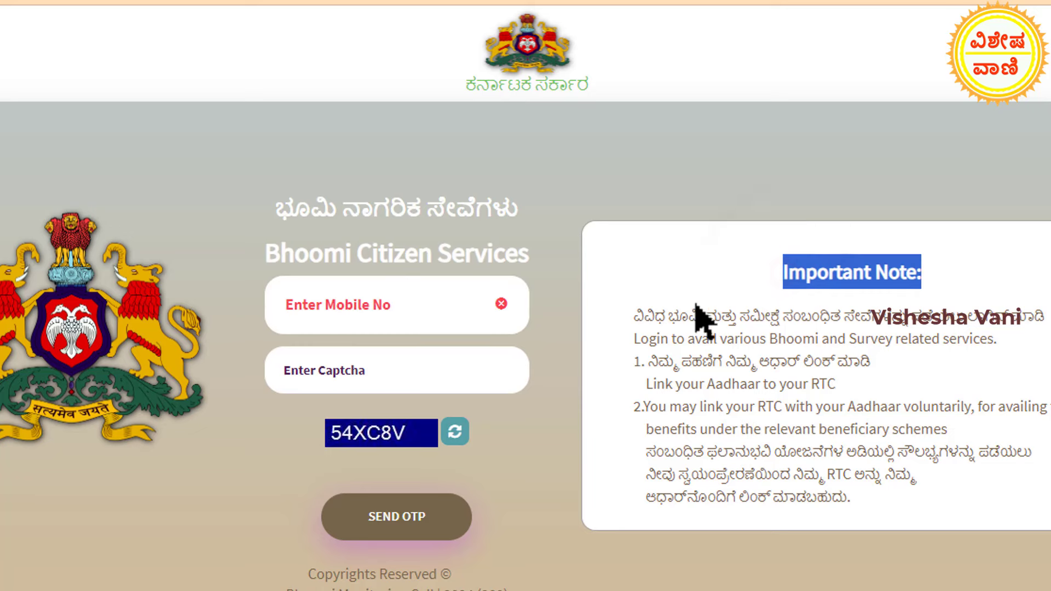
{"action": "left_click", "coordinate": [488, 286]}
{"action": "key", "text": "ctrl+v"}
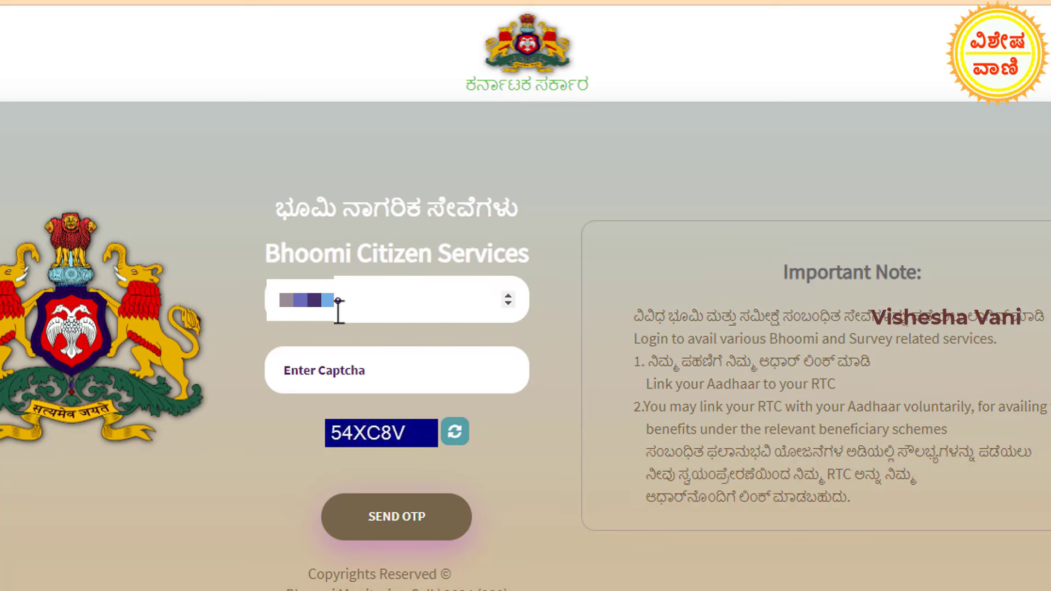
{"action": "type", "text": "998"}
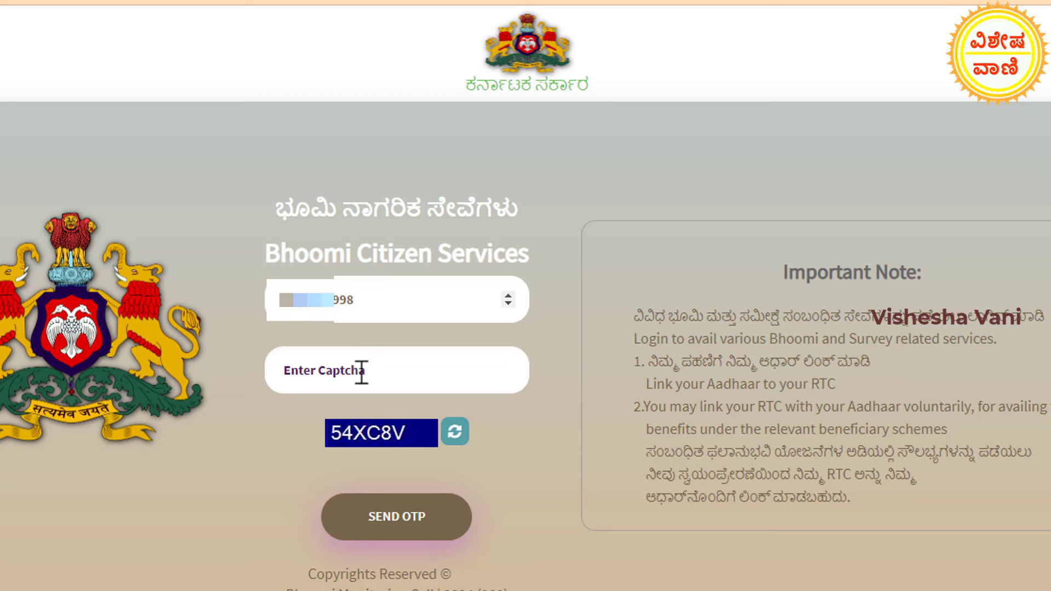
{"action": "left_click", "coordinate": [362, 372]}
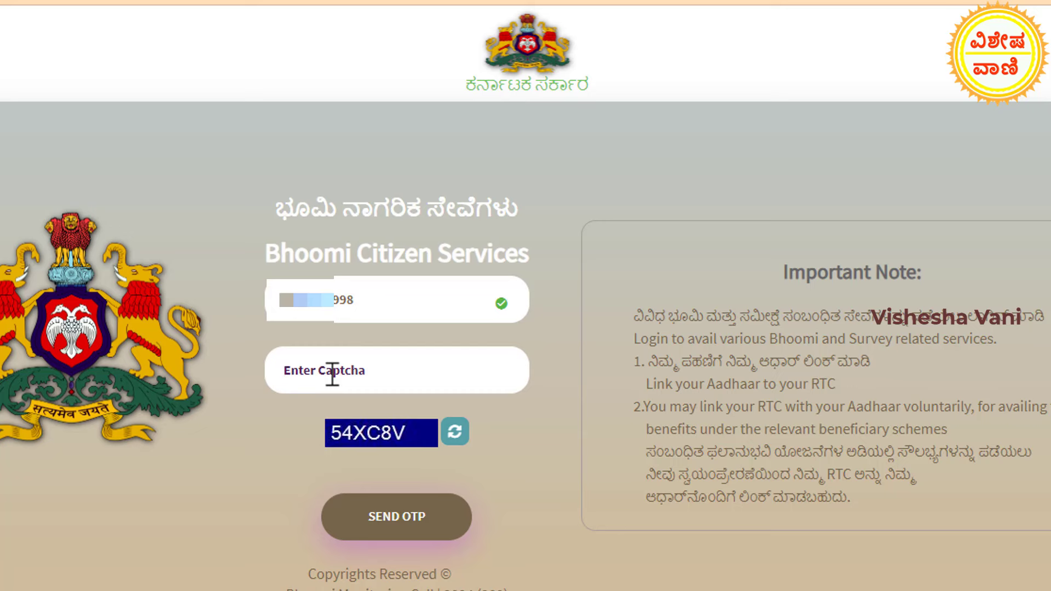
{"action": "type", "text": "5"}
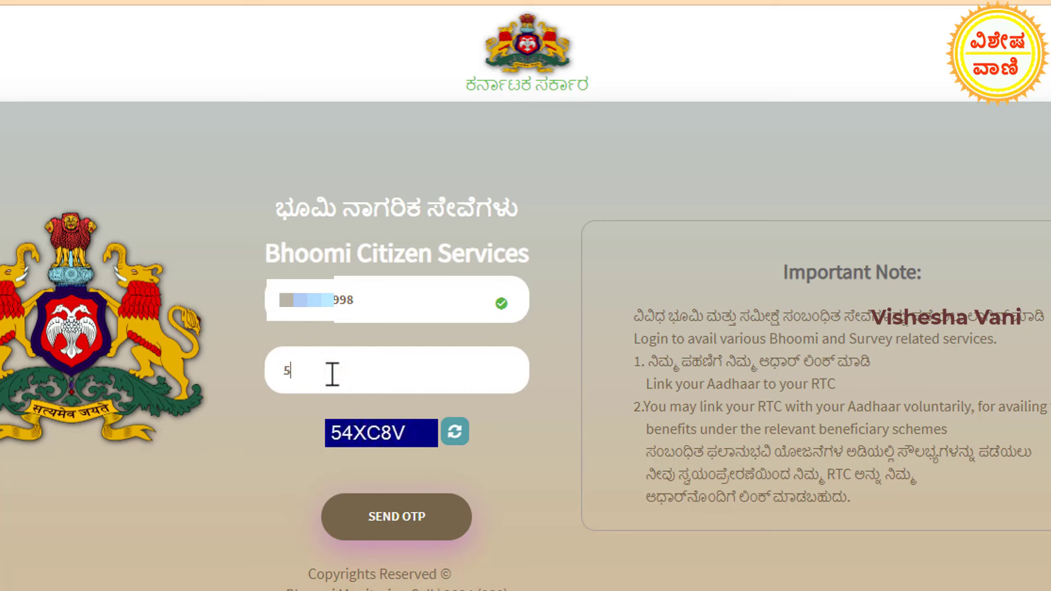
{"action": "type", "text": "4XC8V"}
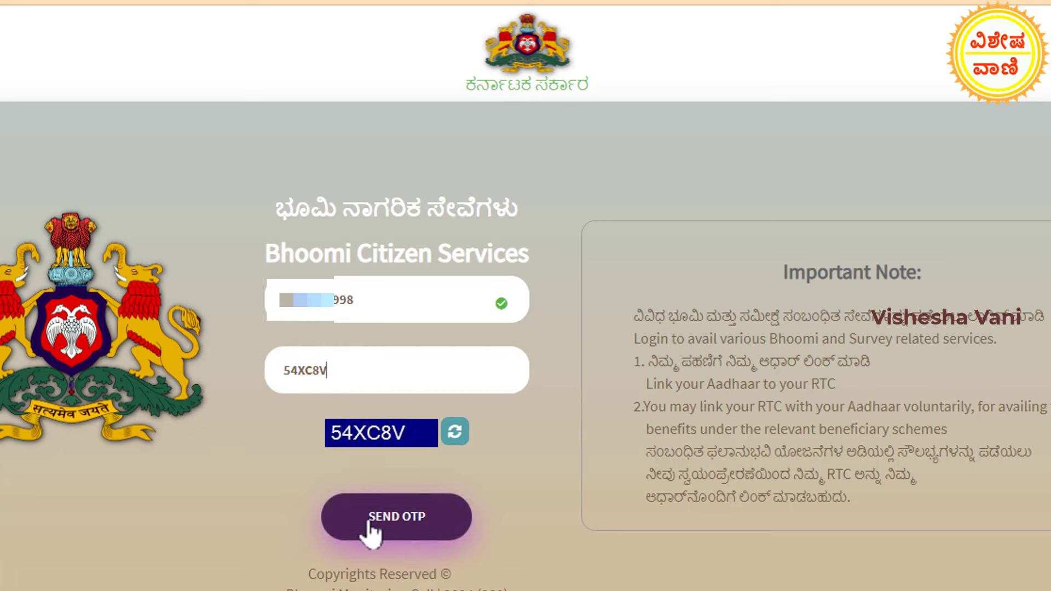
{"action": "left_click", "coordinate": [407, 521]}
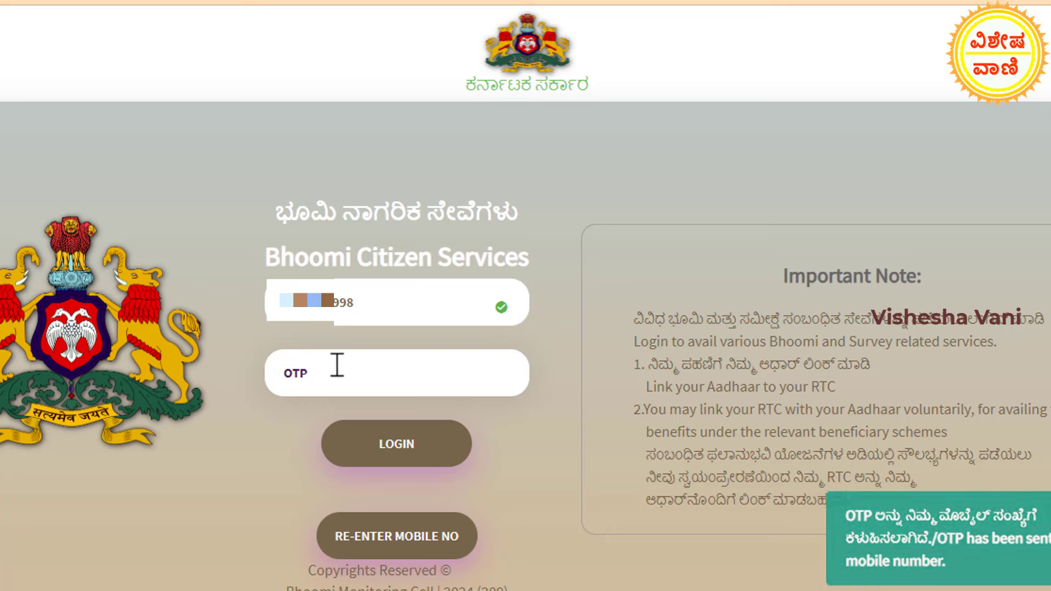
Enter the received OTP and log in to the dashboard
{"action": "left_click", "coordinate": [321, 378]}
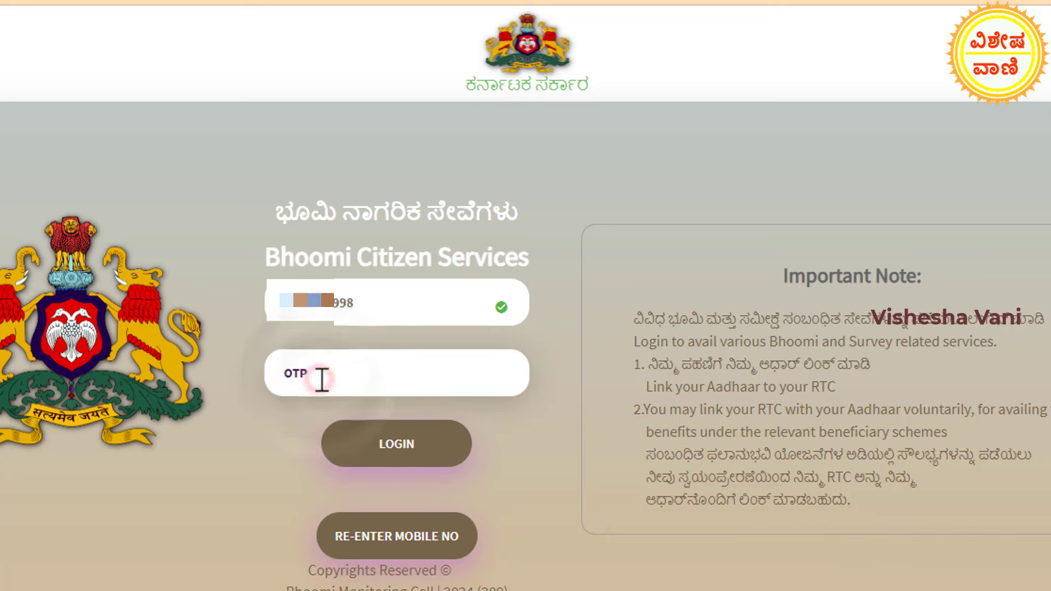
{"action": "left_click", "coordinate": [320, 379]}
{"action": "type", "text": "••••••"}
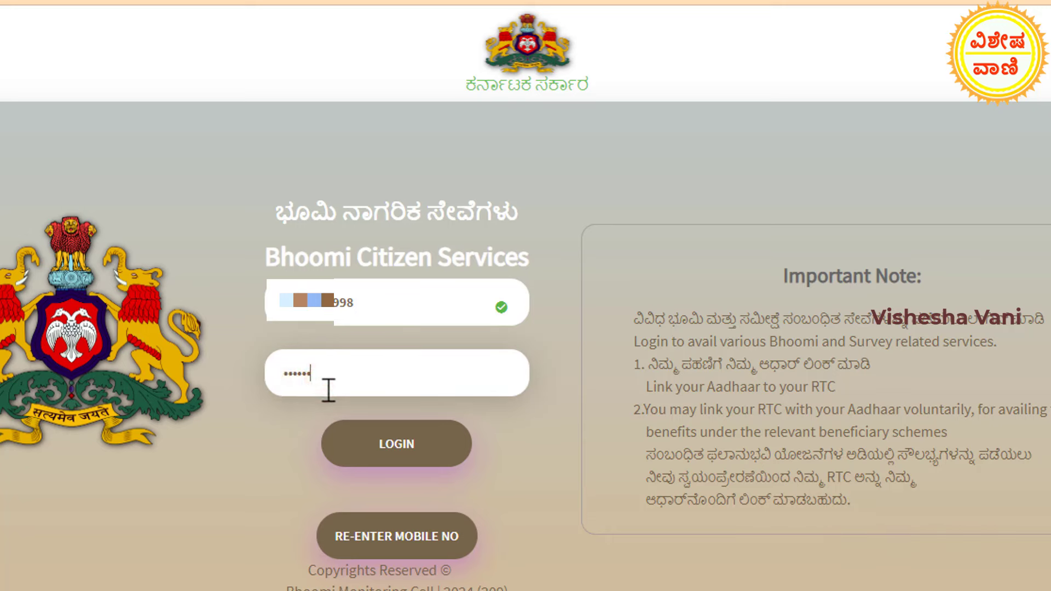
{"action": "left_click", "coordinate": [372, 448]}
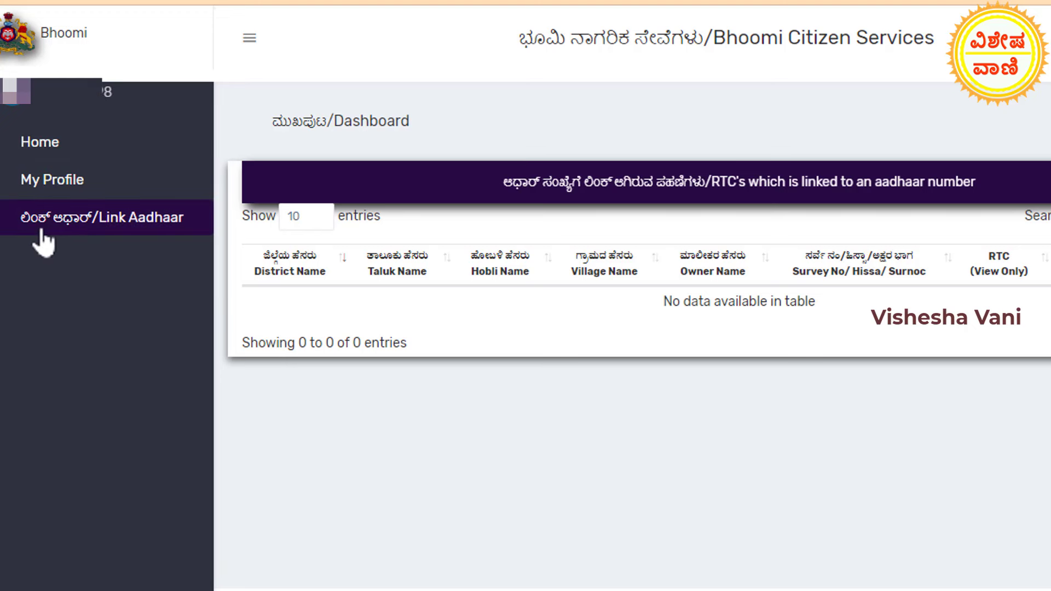
Open Link Aadhaar and scroll to the Land Details registered in Fruits table
{"action": "left_click", "coordinate": [131, 221]}
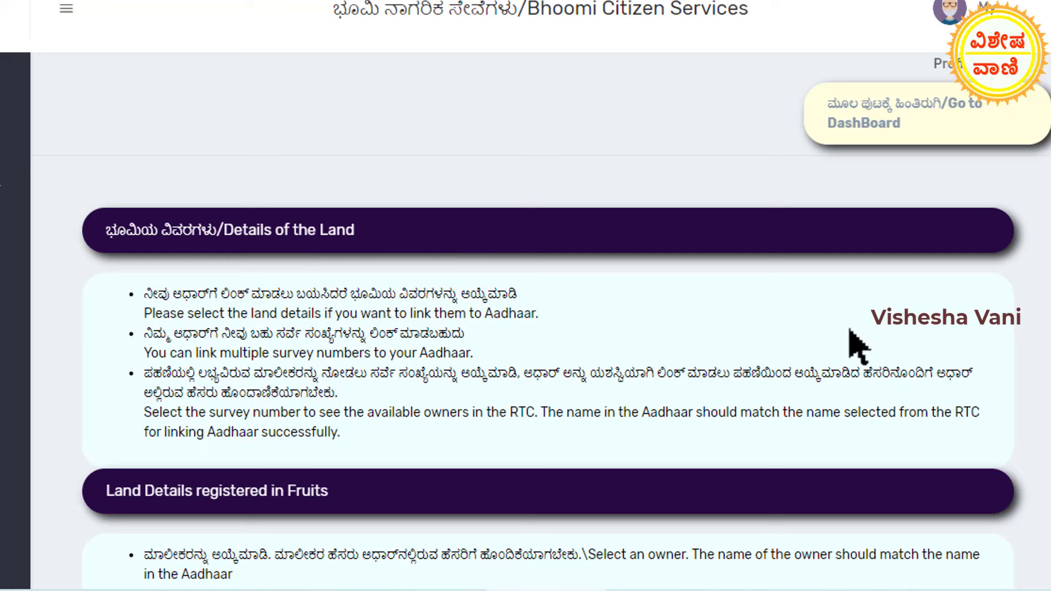
{"action": "scroll", "coordinate": [525, 321], "scroll_direction": "down", "scroll_amount": 6}
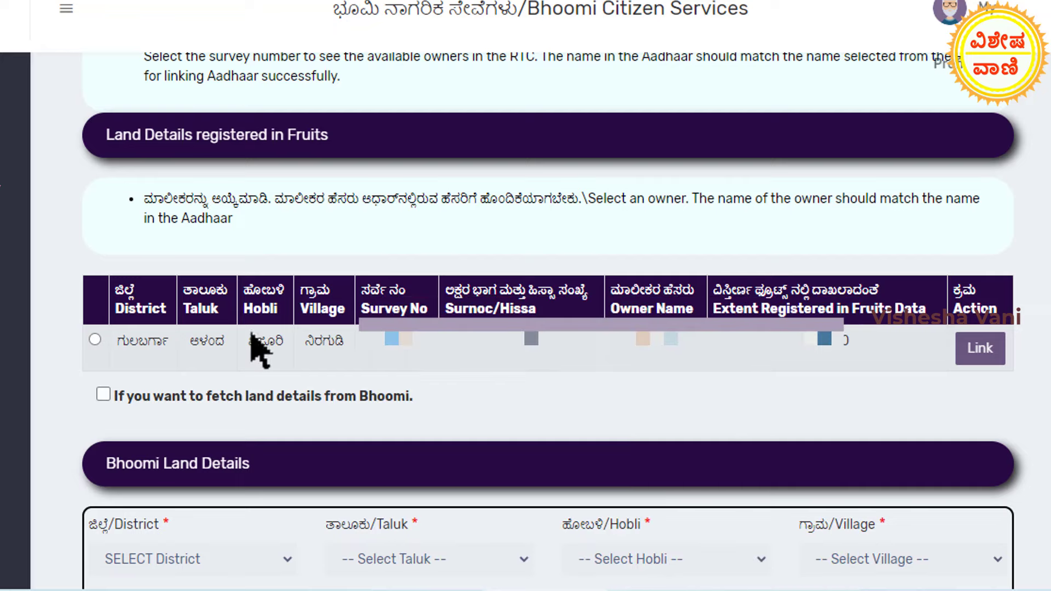
Select the owner's Nirgudi village land record, accept the name match, and start linking it
{"action": "left_click", "coordinate": [94, 340]}
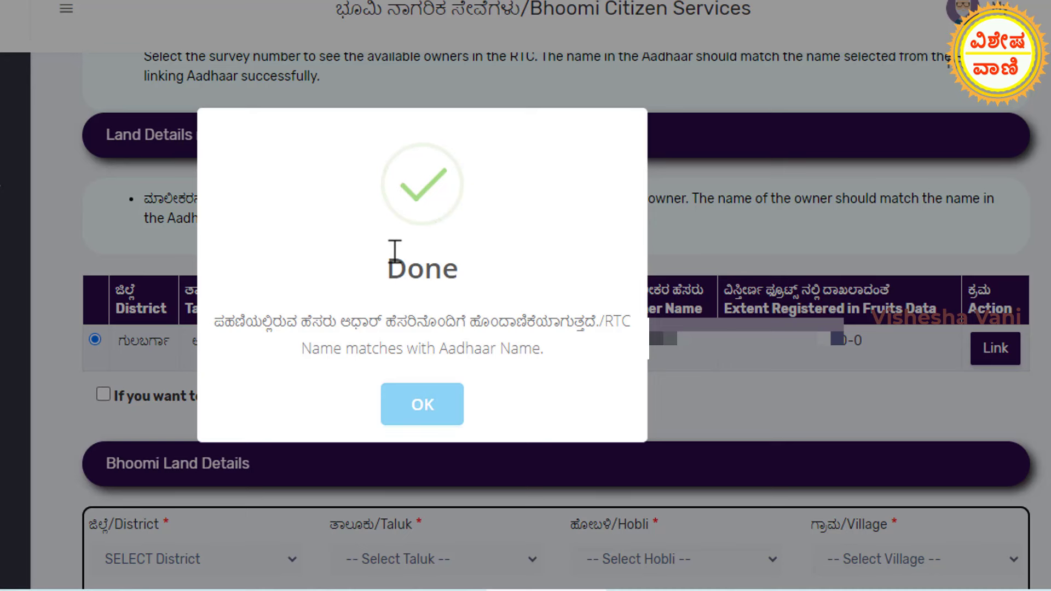
{"action": "left_click", "coordinate": [421, 408]}
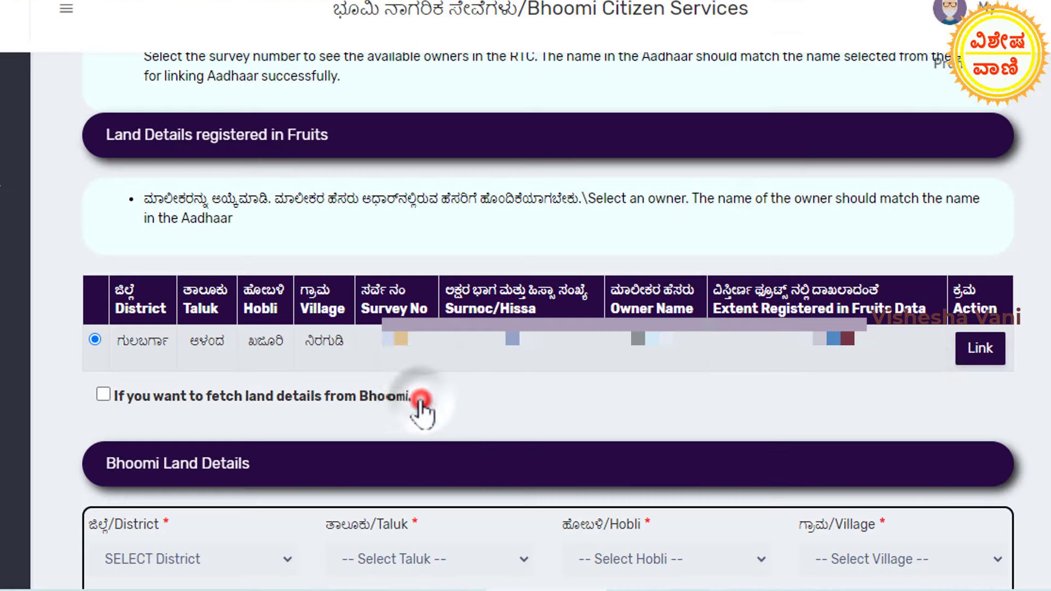
{"action": "left_click", "coordinate": [980, 351]}
Give consent for Aadhaar use and acknowledge the OTP-sent notice
{"action": "scroll", "coordinate": [980, 363], "scroll_direction": "down", "scroll_amount": 1}
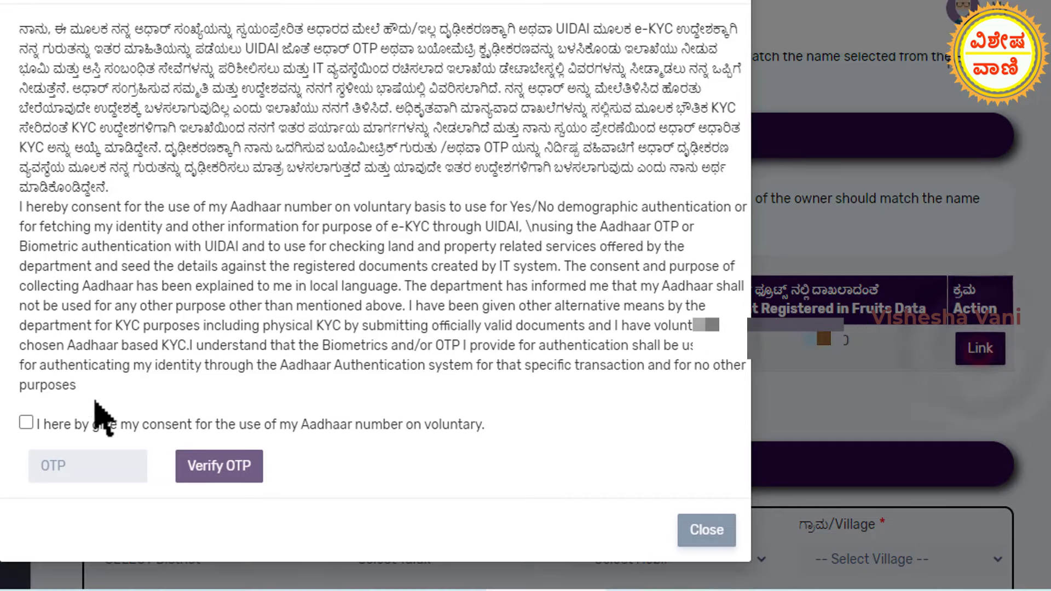
{"action": "left_click", "coordinate": [26, 423]}
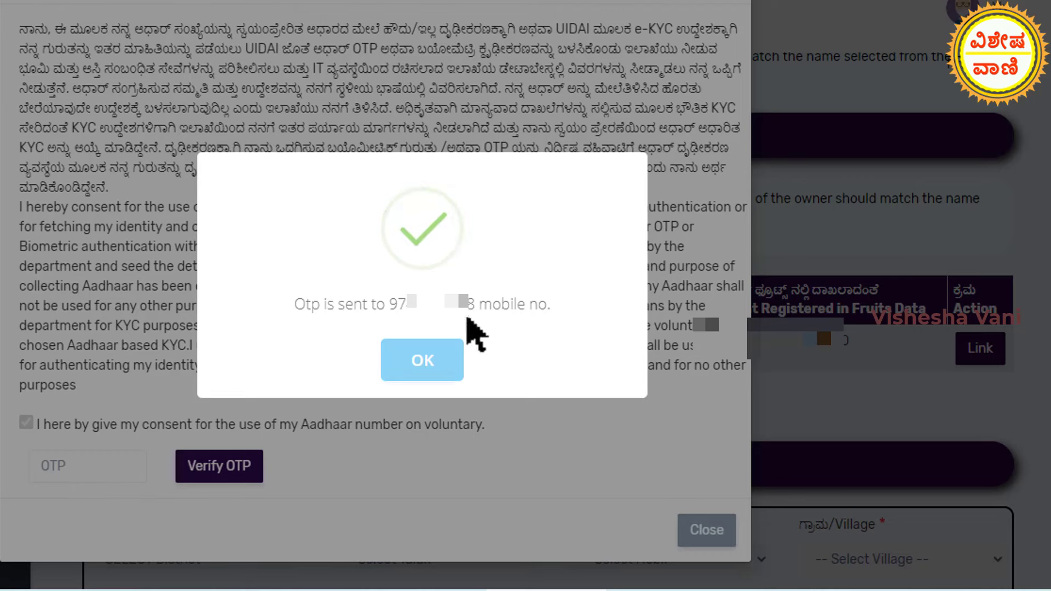
{"action": "left_click", "coordinate": [431, 352]}
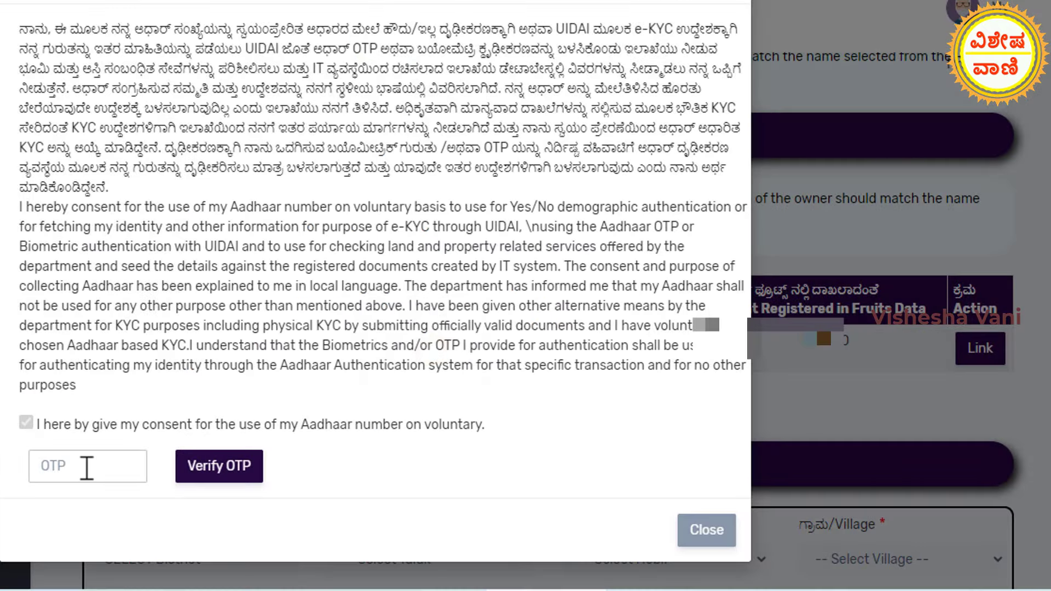
Enter and verify the Aadhaar OTP, confirm linking it with the RTC, and dismiss the success message
{"action": "left_click", "coordinate": [86, 468]}
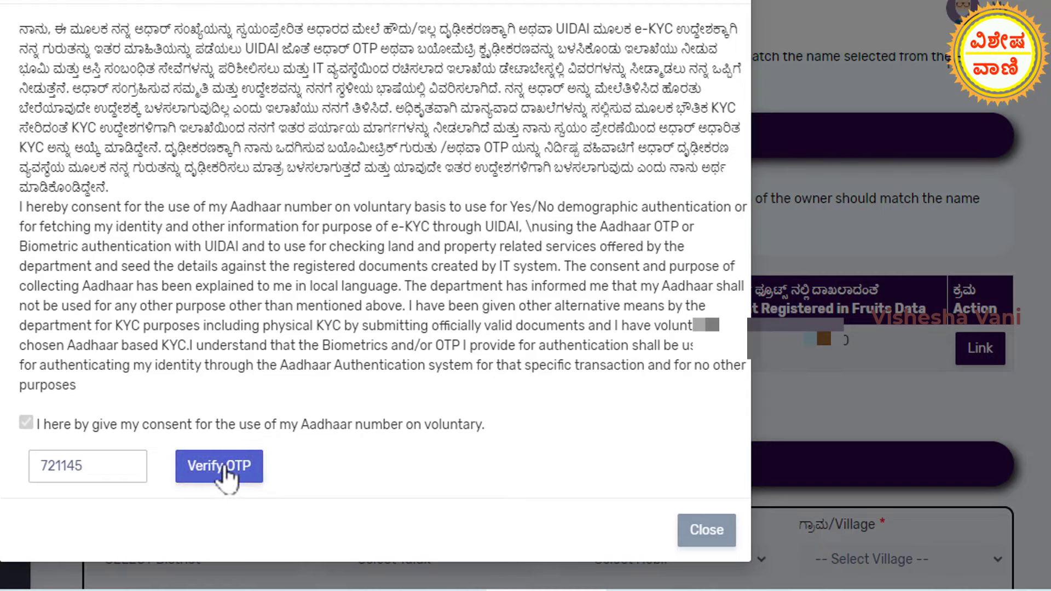
{"action": "left_click", "coordinate": [224, 468]}
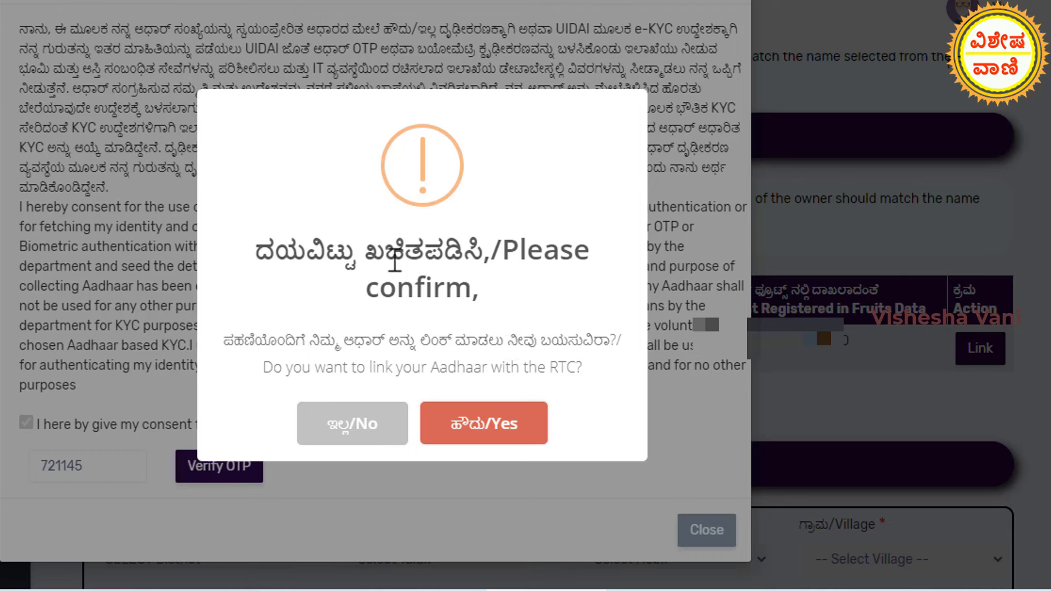
{"action": "left_click", "coordinate": [467, 429]}
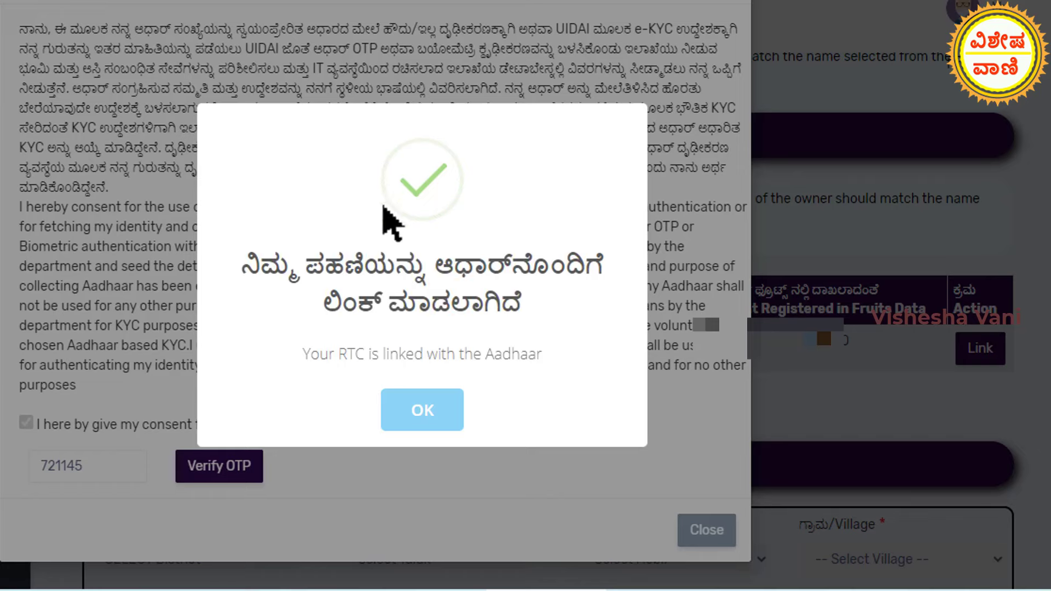
{"action": "left_click", "coordinate": [430, 413]}
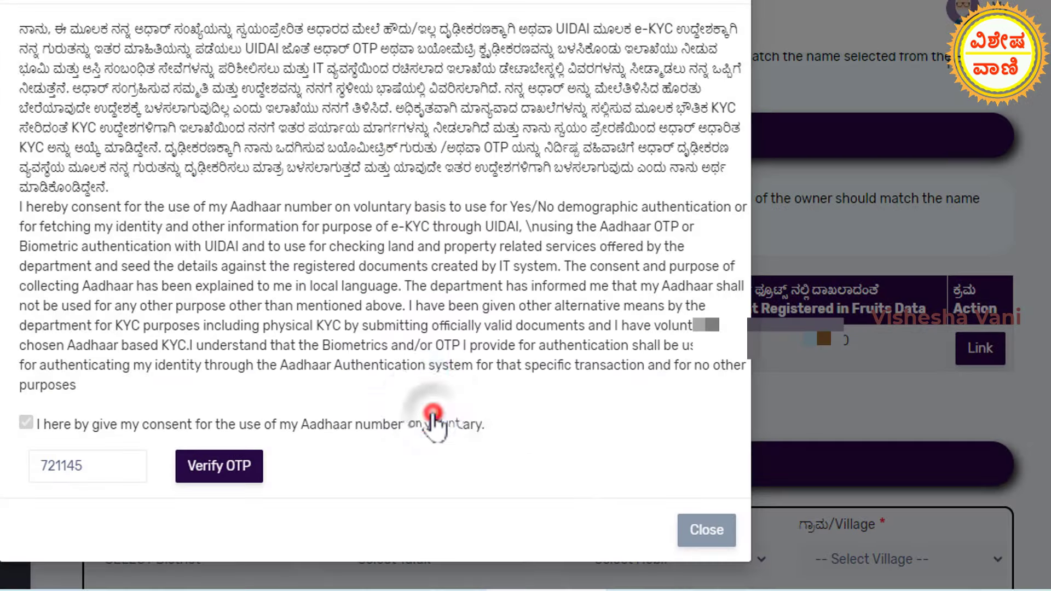
Close the consent window, tick 'fetch land details from Bhoomi', and scroll to Report Services
{"action": "left_click", "coordinate": [706, 531]}
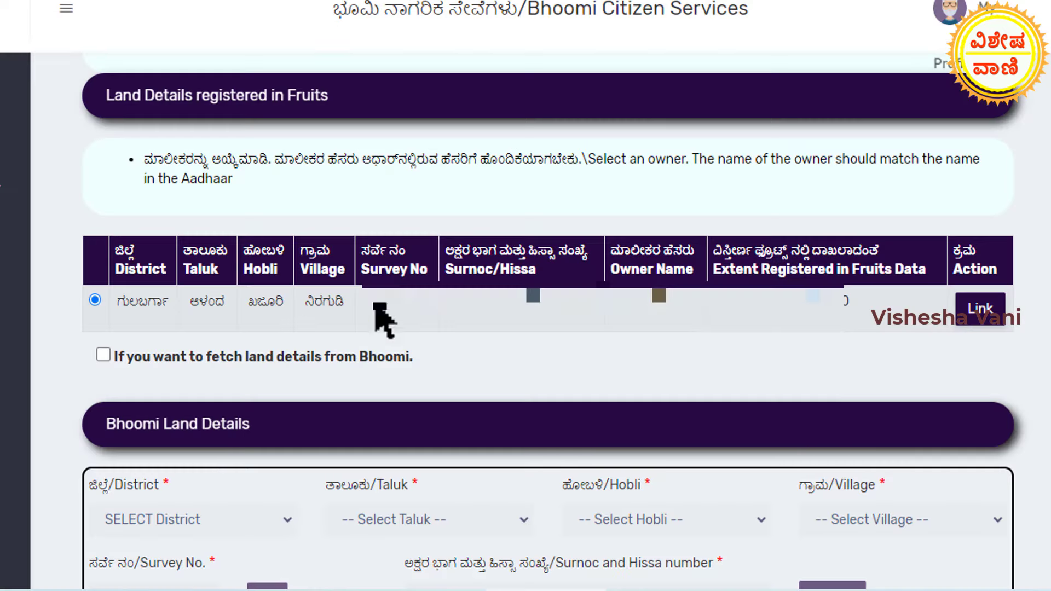
{"action": "scroll", "coordinate": [958, 323], "scroll_direction": "down", "scroll_amount": 3}
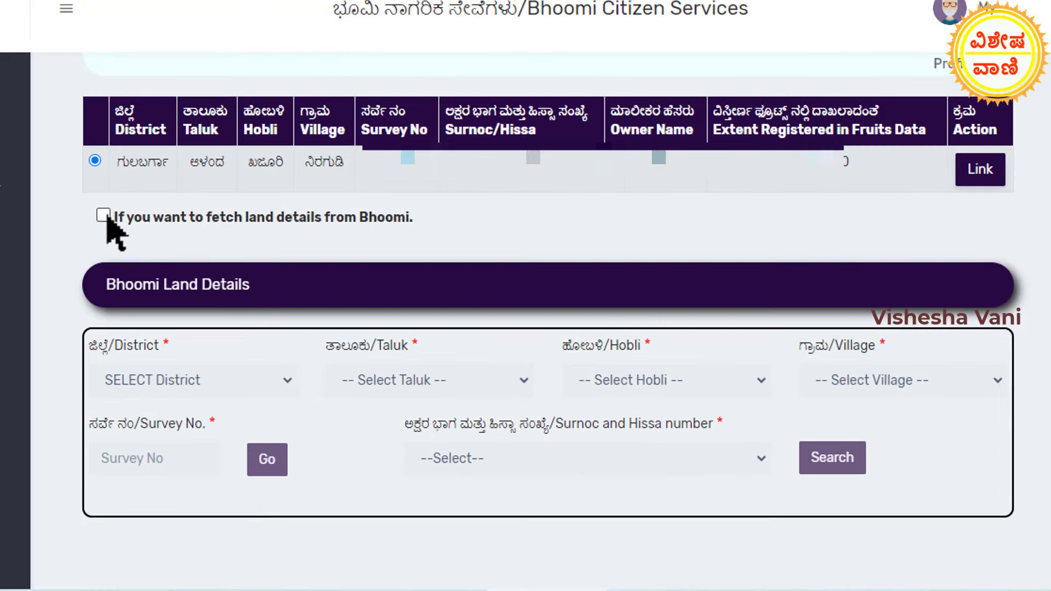
{"action": "left_click", "coordinate": [103, 215]}
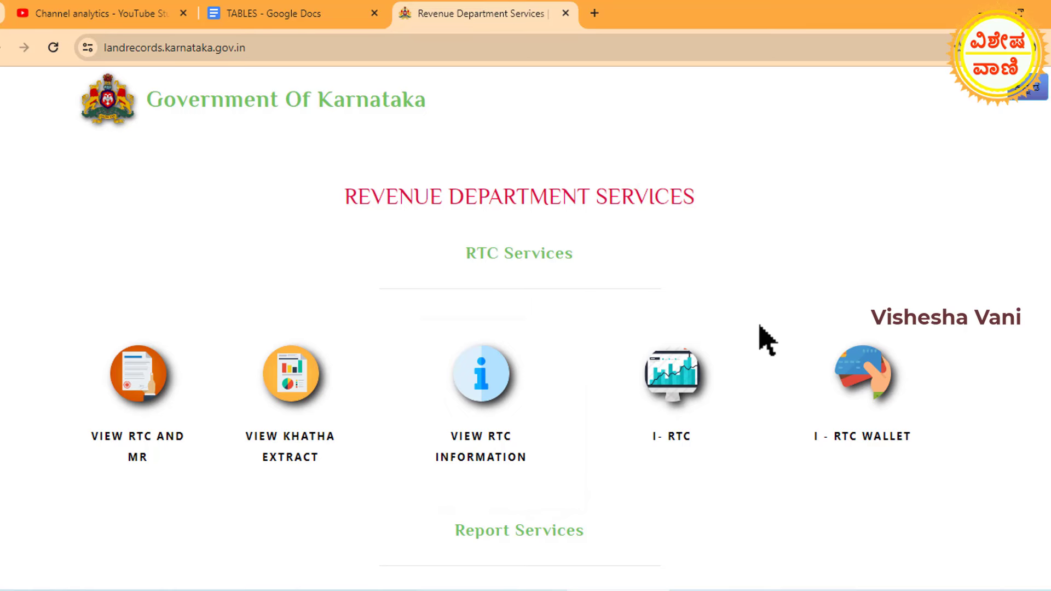
{"action": "scroll", "coordinate": [525, 328], "scroll_direction": "down", "scroll_amount": 7}
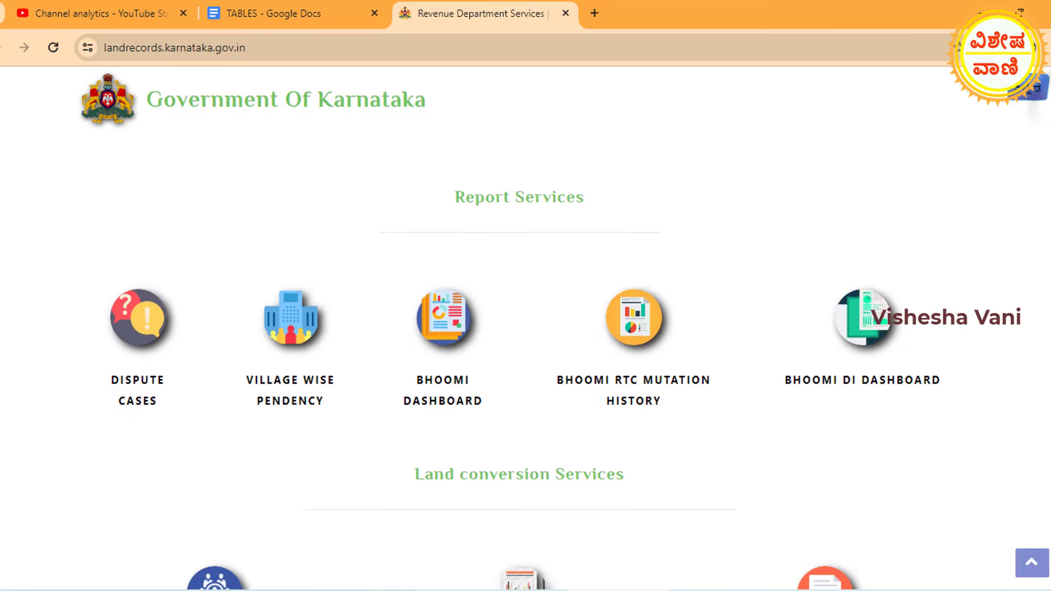